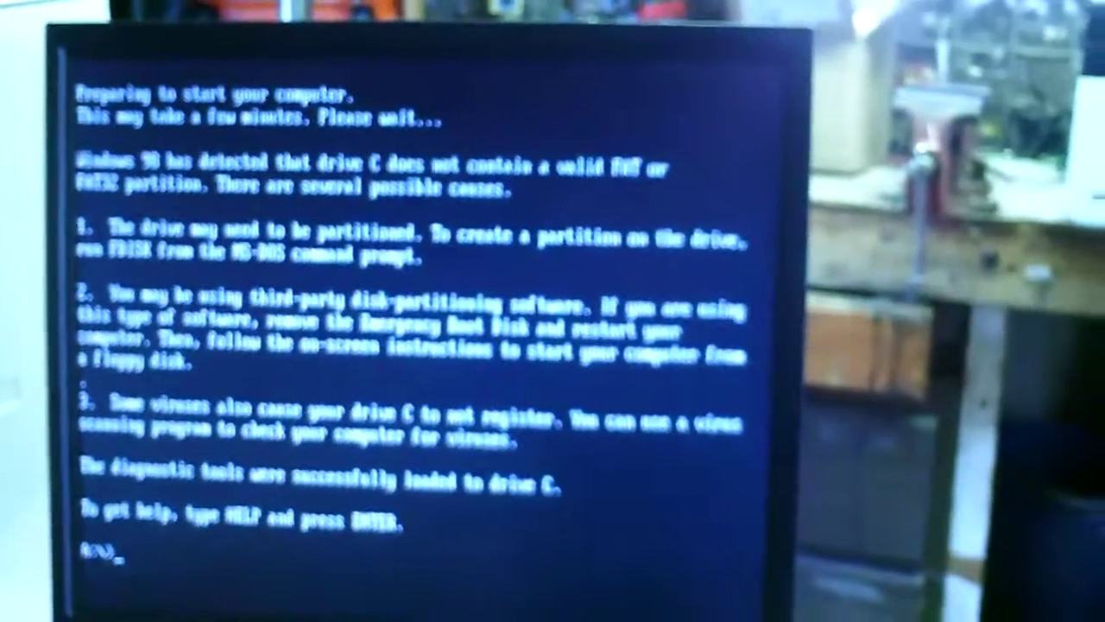
{"action": "type", "text": "dir"}
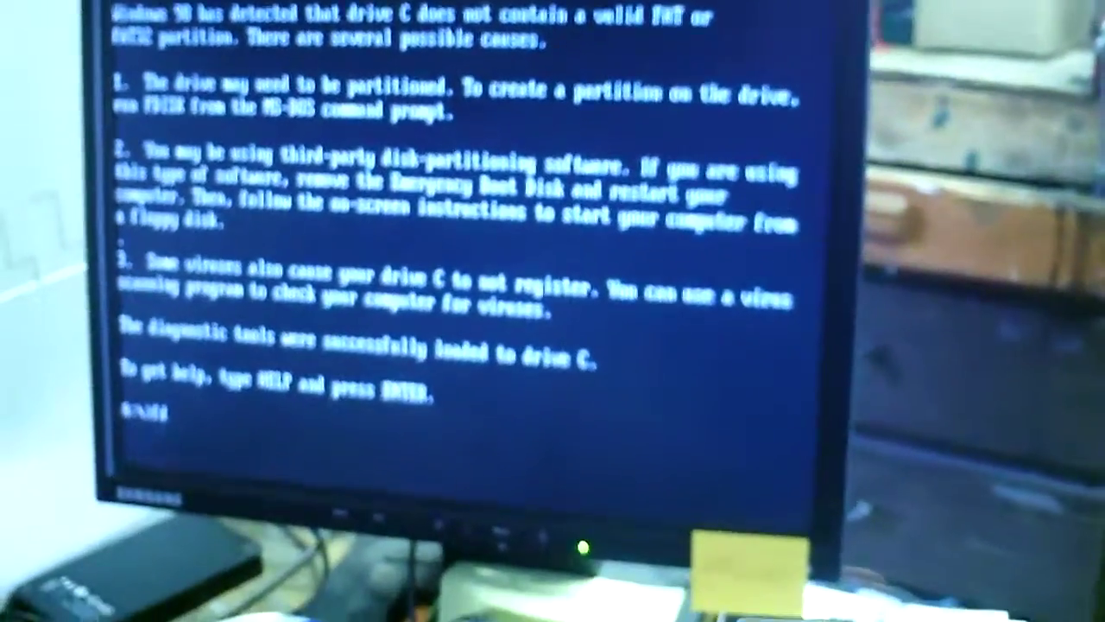
{"action": "type", "text": "dis"}
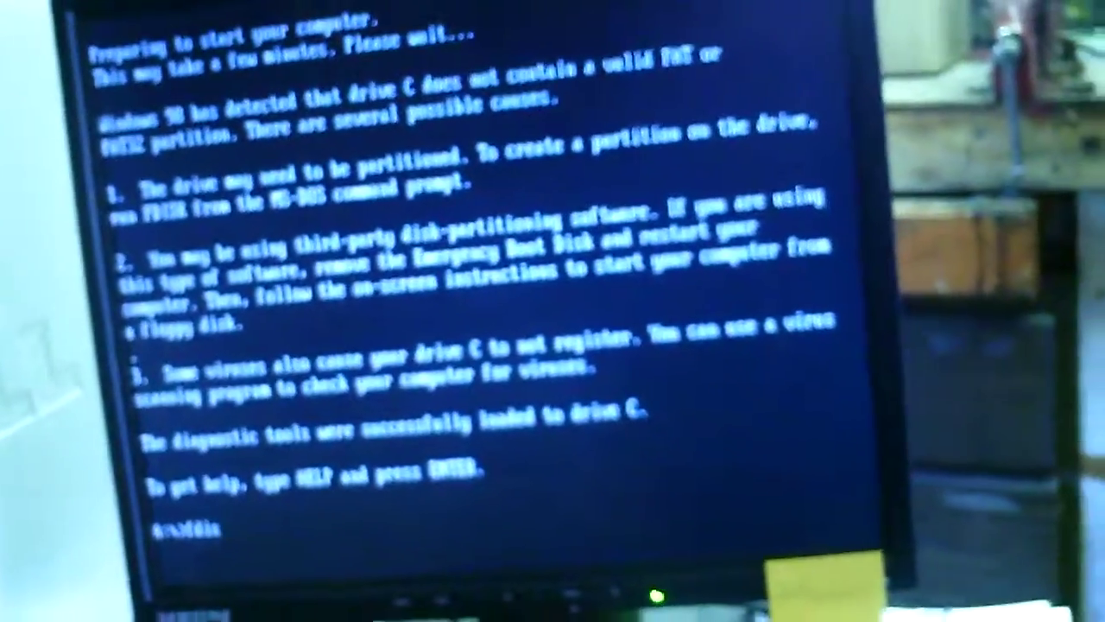
{"action": "type", "text": "k"}
Launch FDISK from the A:\> prompt and accept large disk support.
{"action": "key", "text": "Return"}
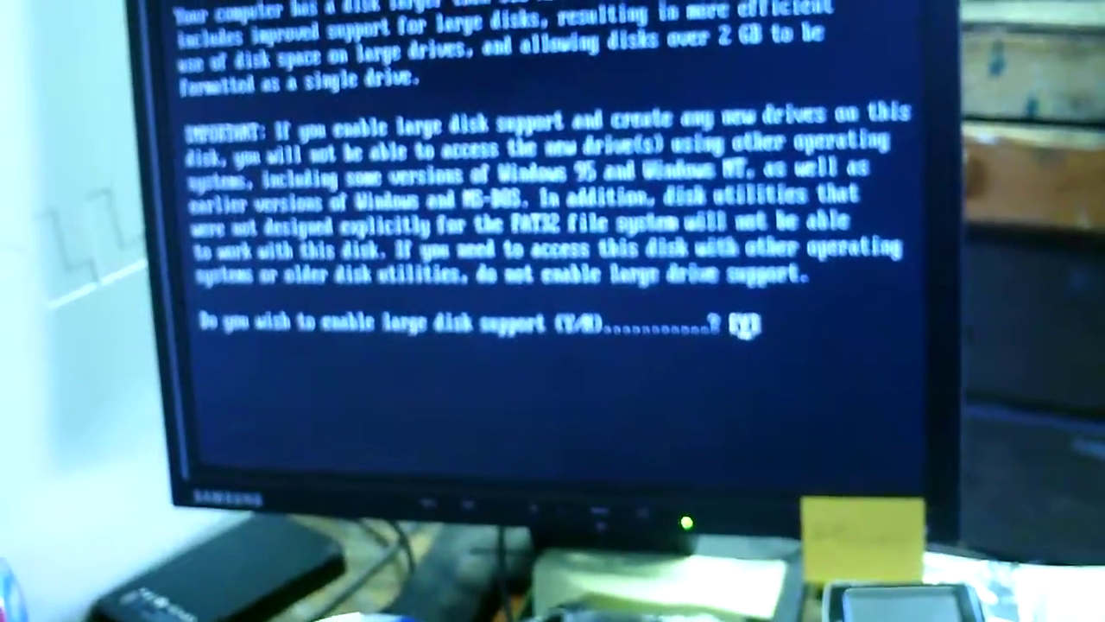
{"action": "key", "text": "Return"}
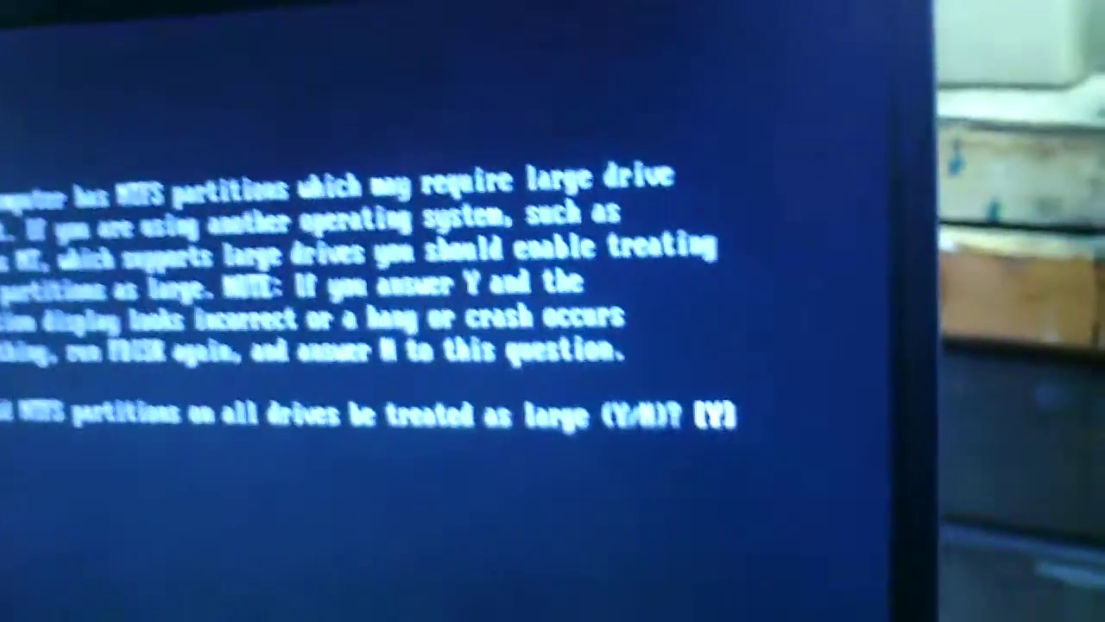
Accept treating NTFS partitions as large to reach the FDISK Options menu.
{"action": "key", "text": "Return"}
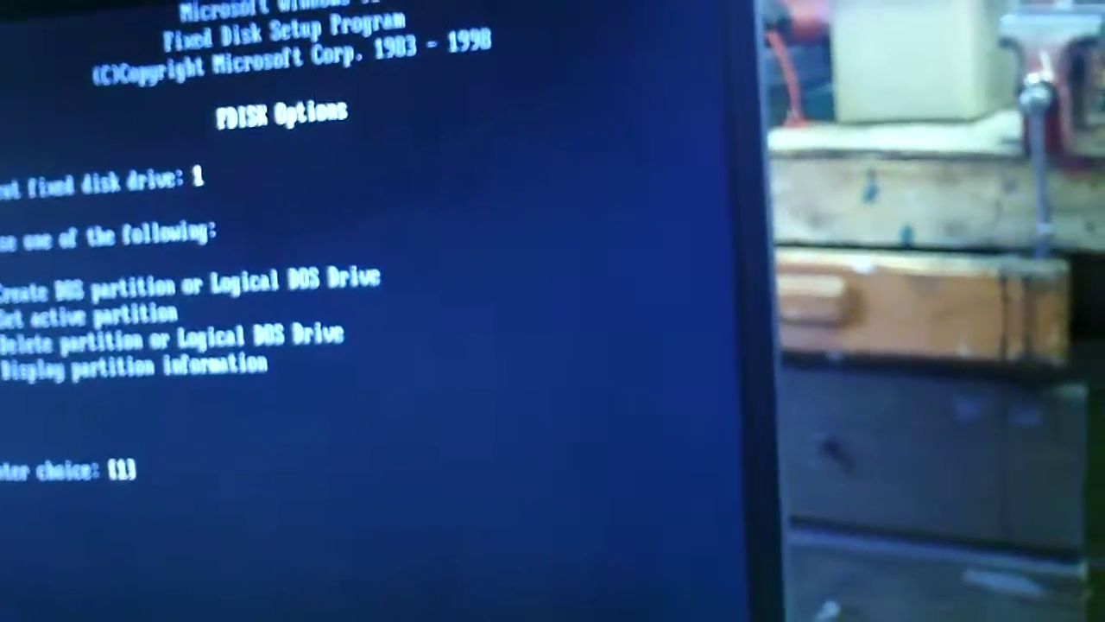
{"action": "type", "text": "4"}
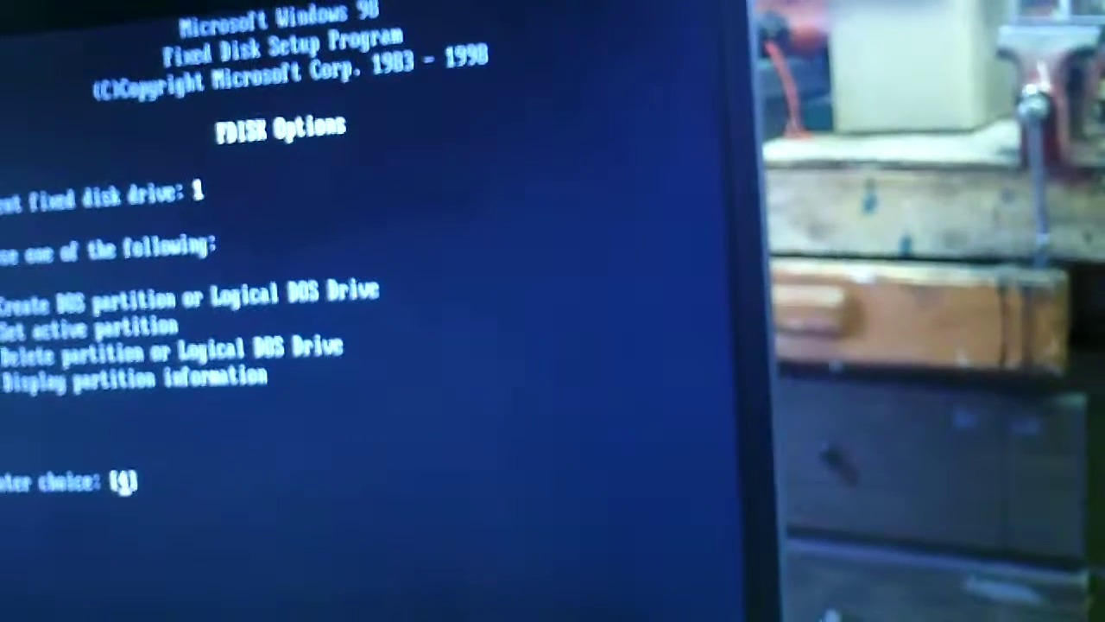
Confirm option 4 to show drive 1's 41010 MB active NTFS partition.
{"action": "key", "text": "Return"}
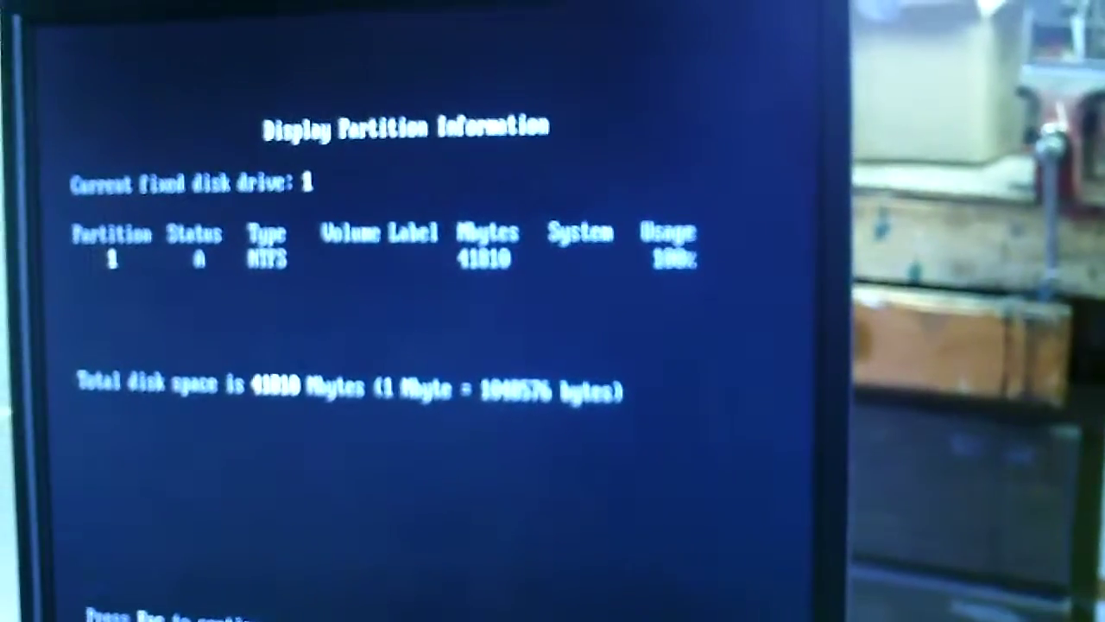
Exit the partition information screen back to the FDISK Options menu with Esc.
{"action": "key", "text": "Escape"}
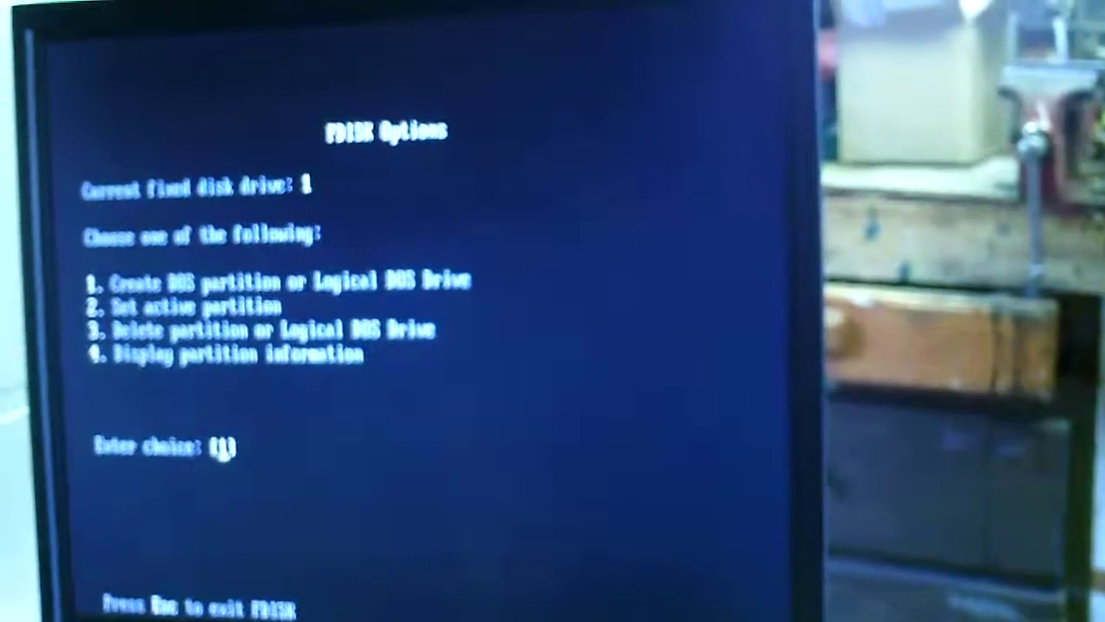